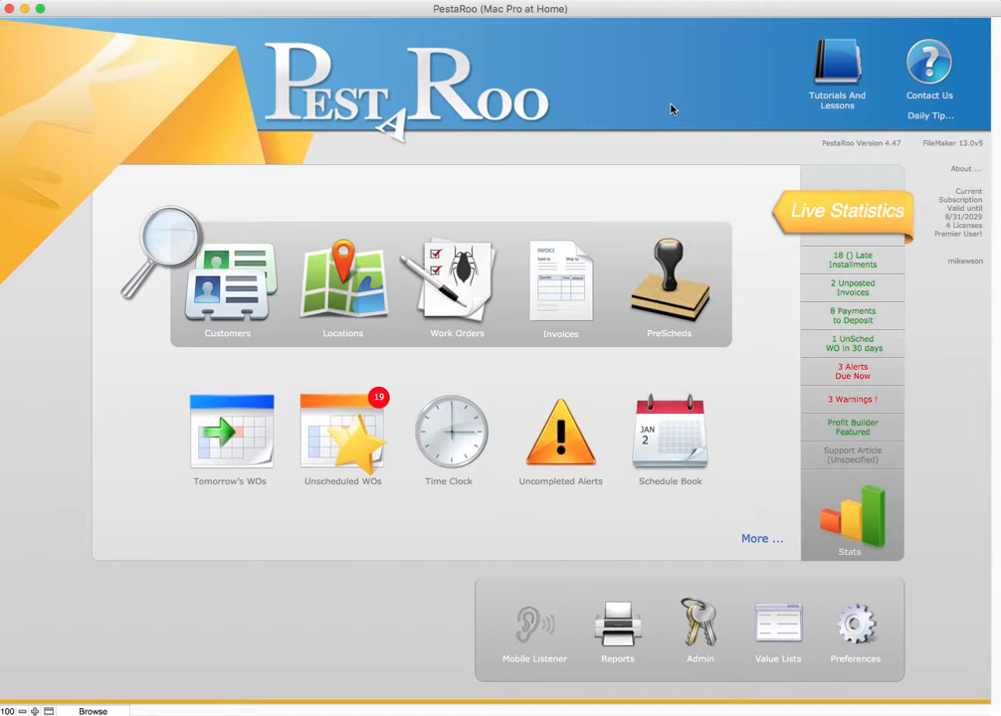
Step: Find the customer by abbreviated first and last name and create a new PreSched for the first listed location
click(240, 291)
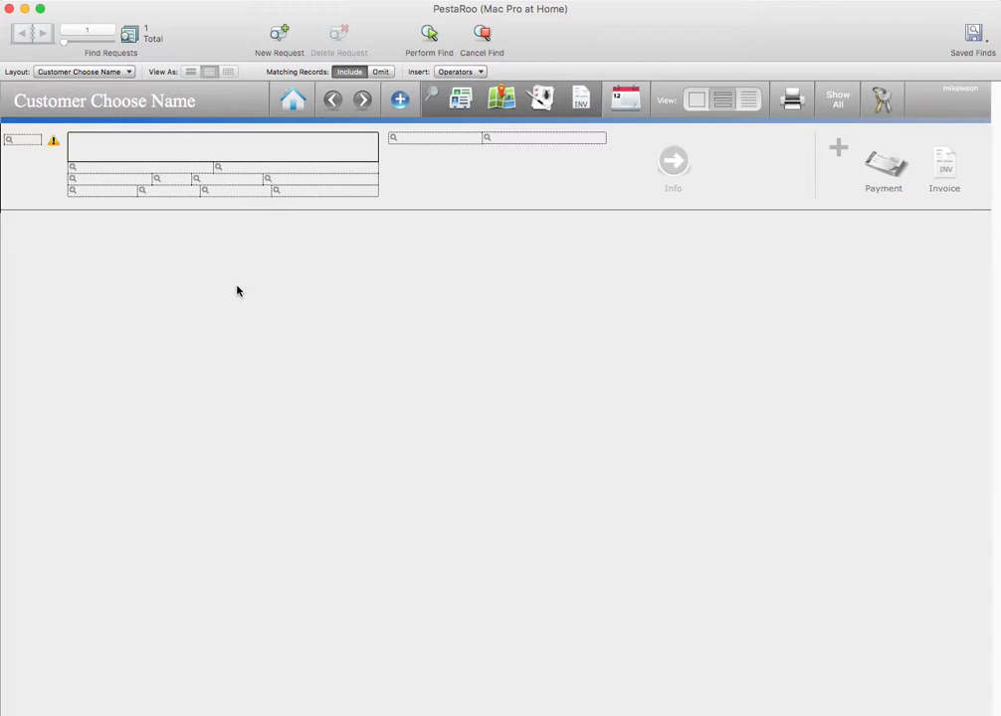
text(jo t)
key(Return)
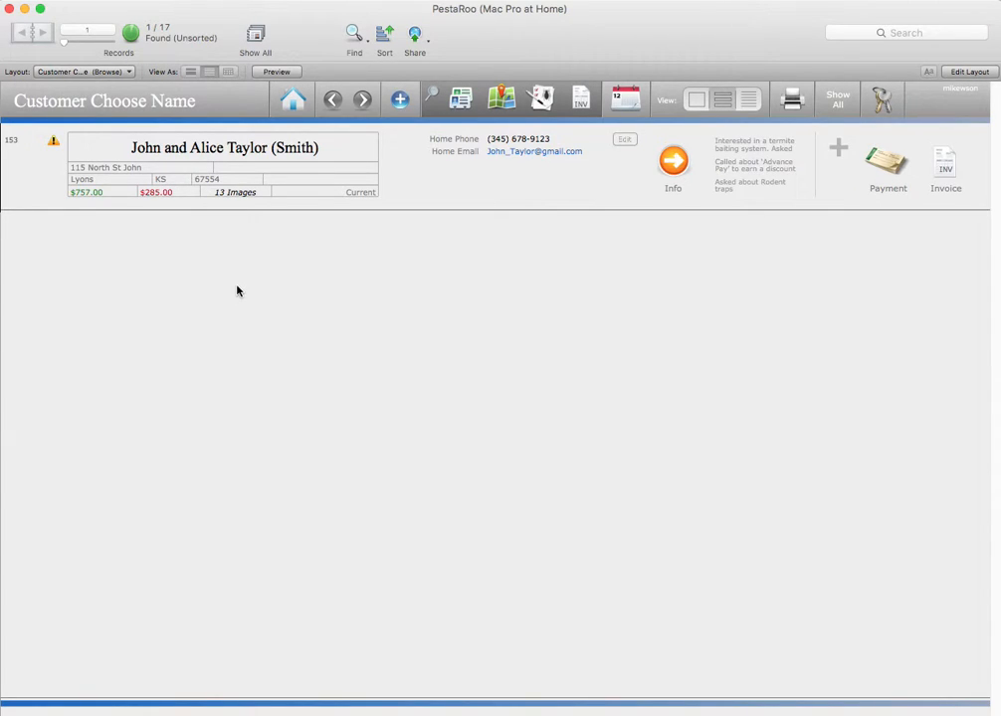
click(677, 159)
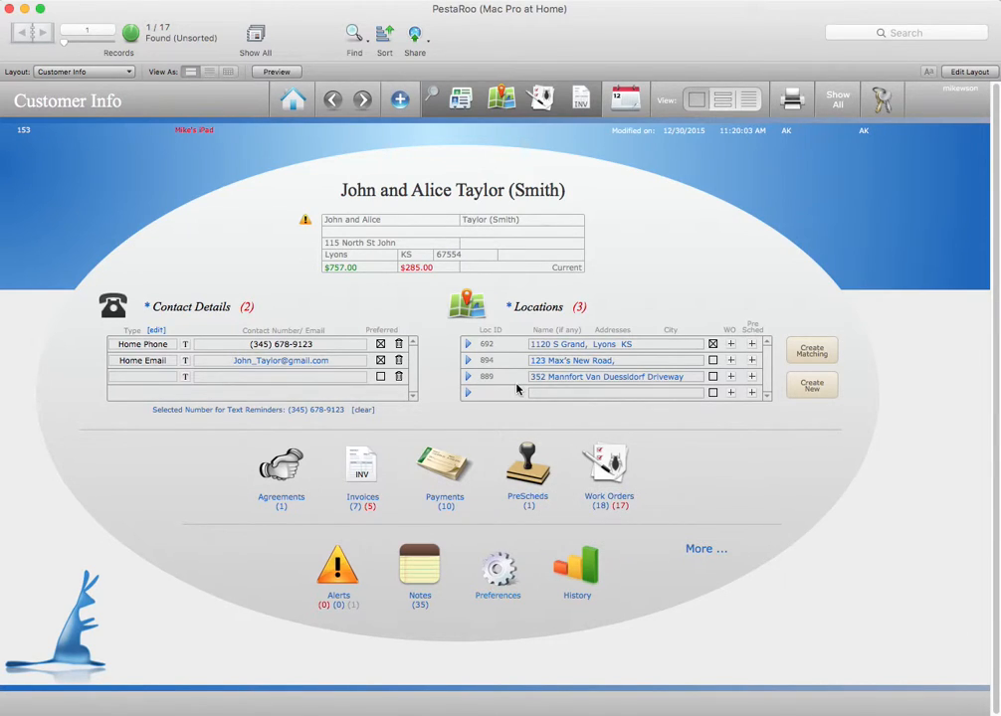
click(752, 344)
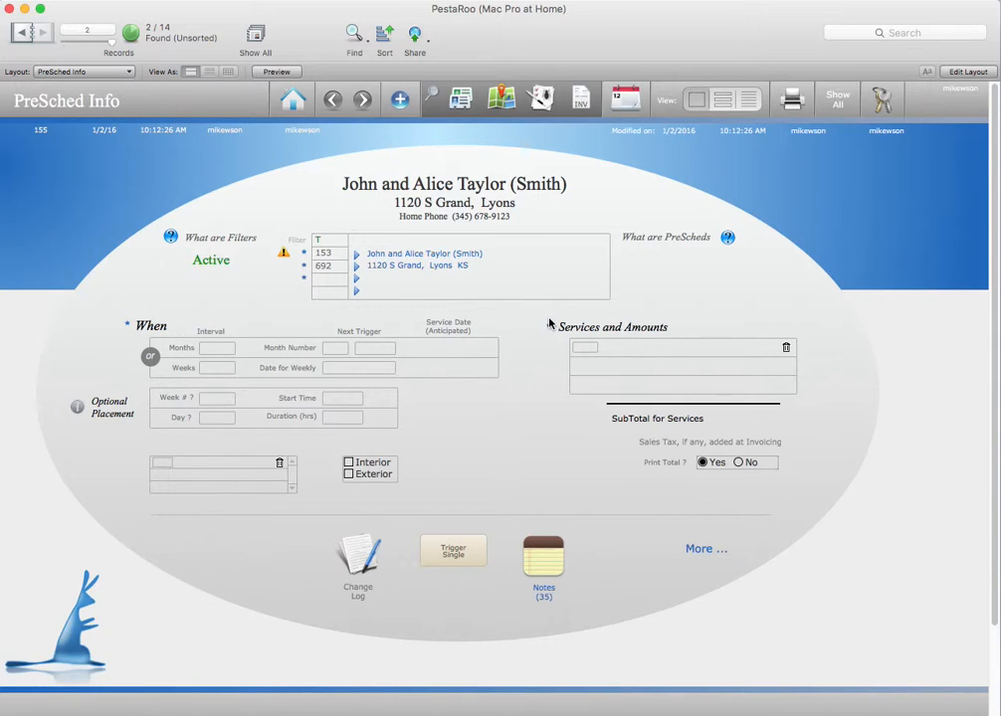
click(331, 286)
click(329, 383)
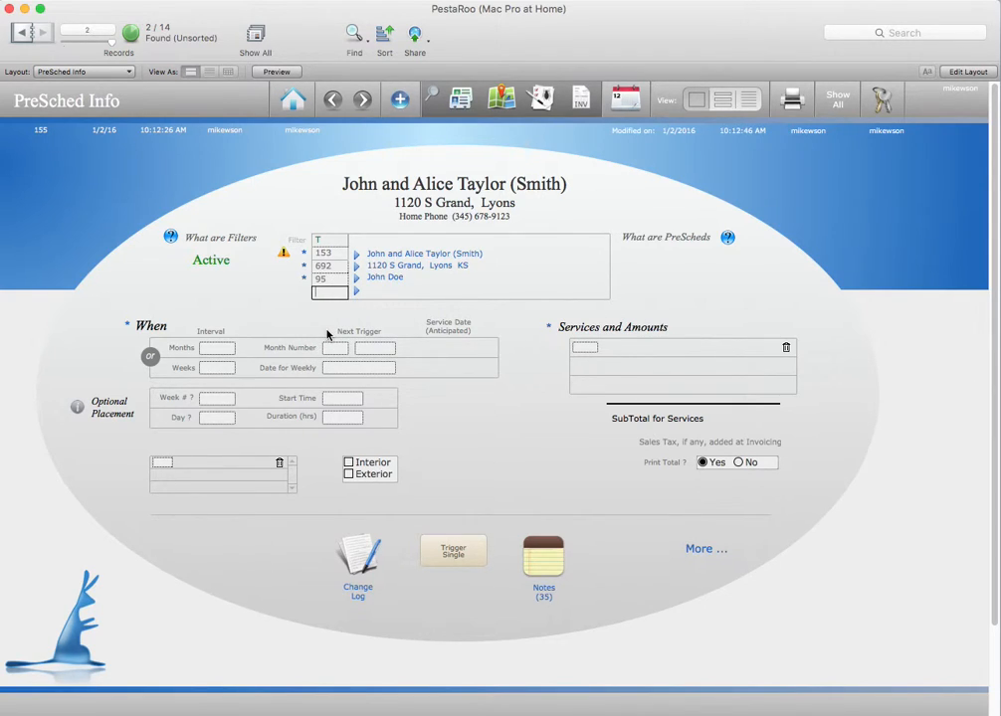
click(332, 280)
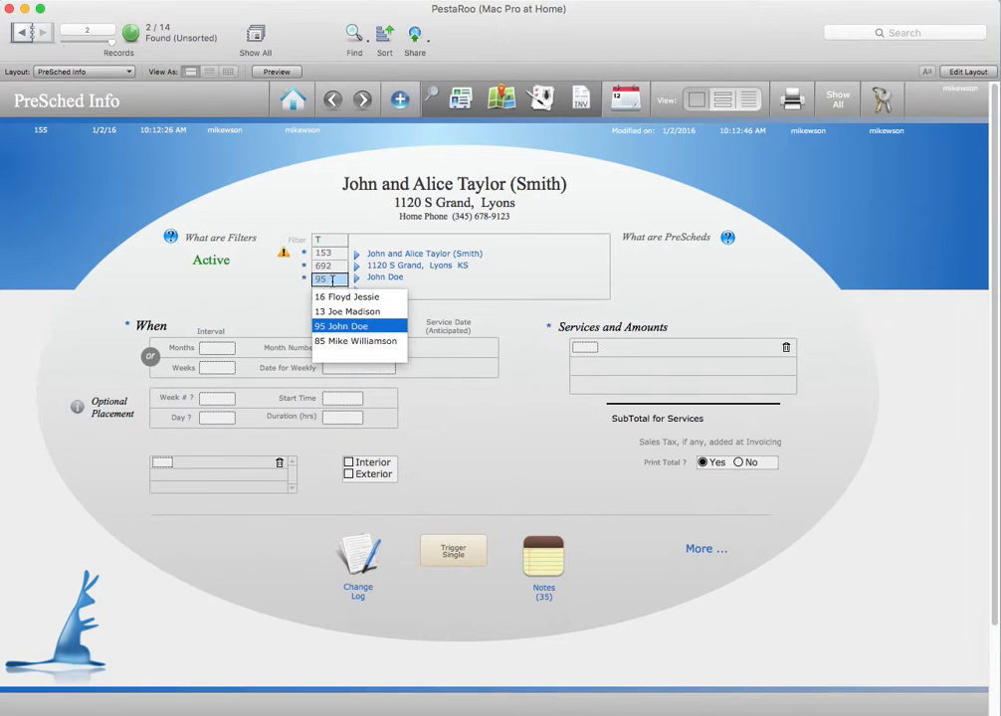
key(BackSpace)
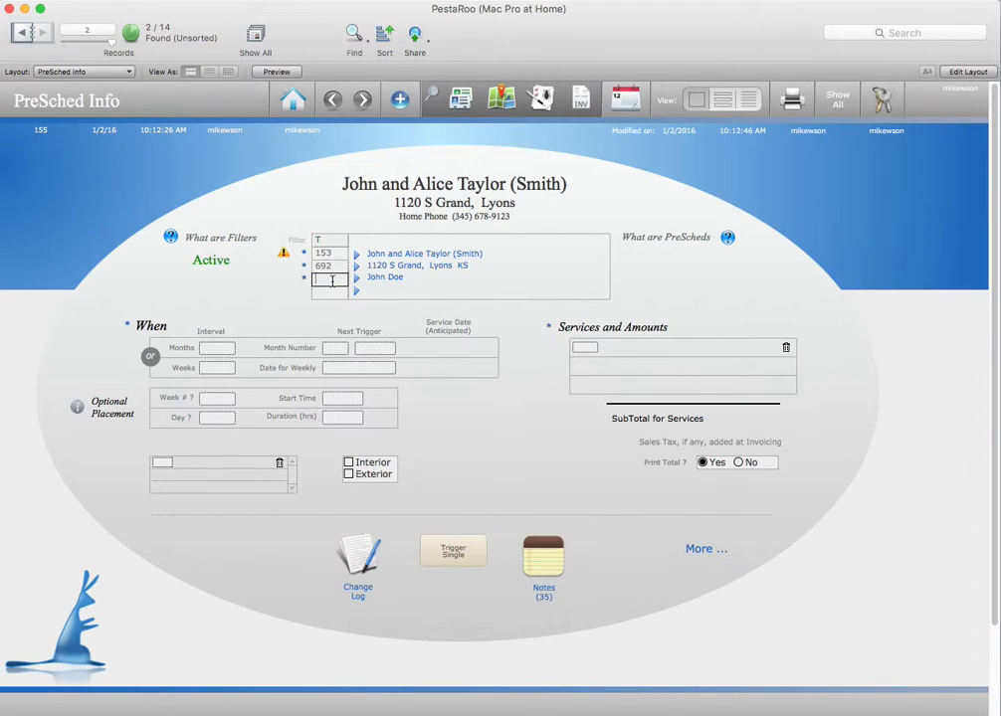
click(668, 268)
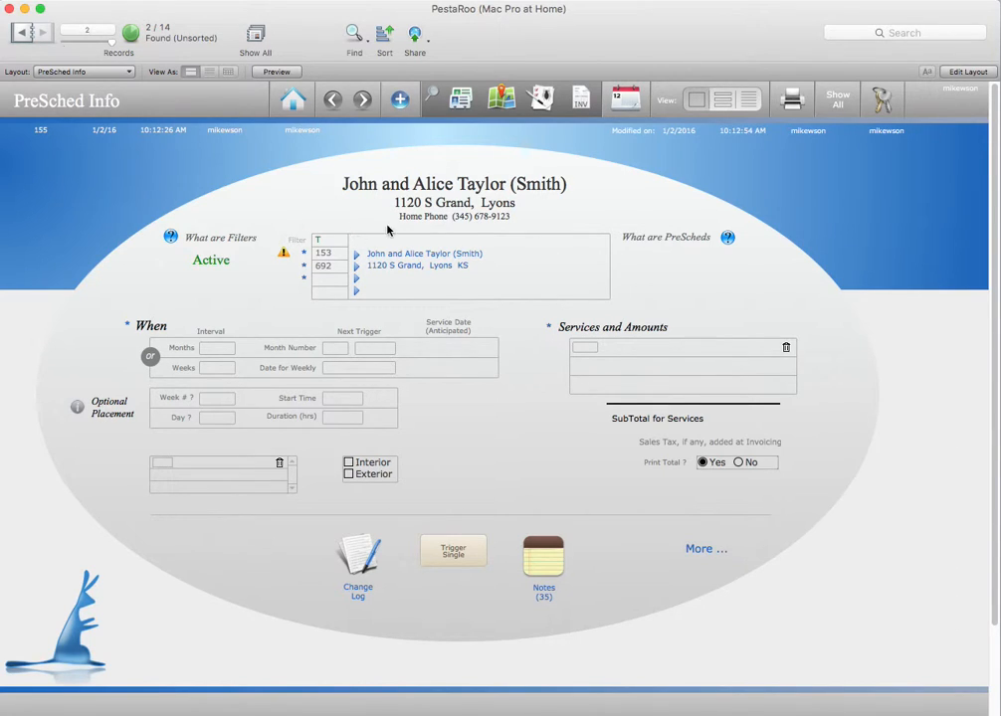
Step: Add the Ant Control service to the PreSched, with Ants as the target pest and Interior as the treatment area
click(584, 348)
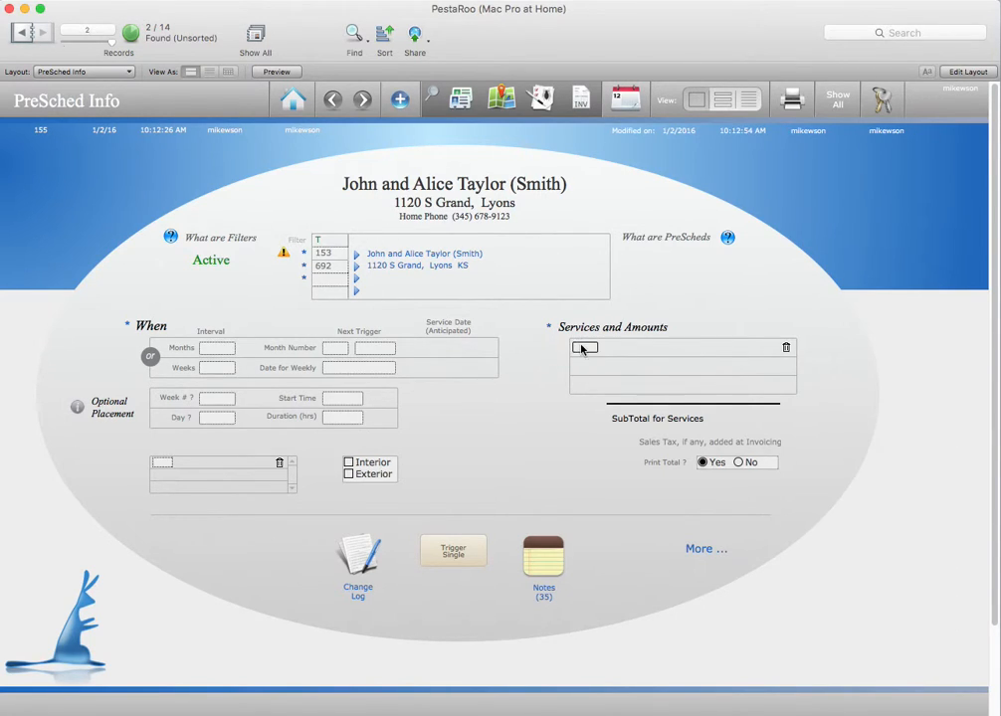
click(607, 363)
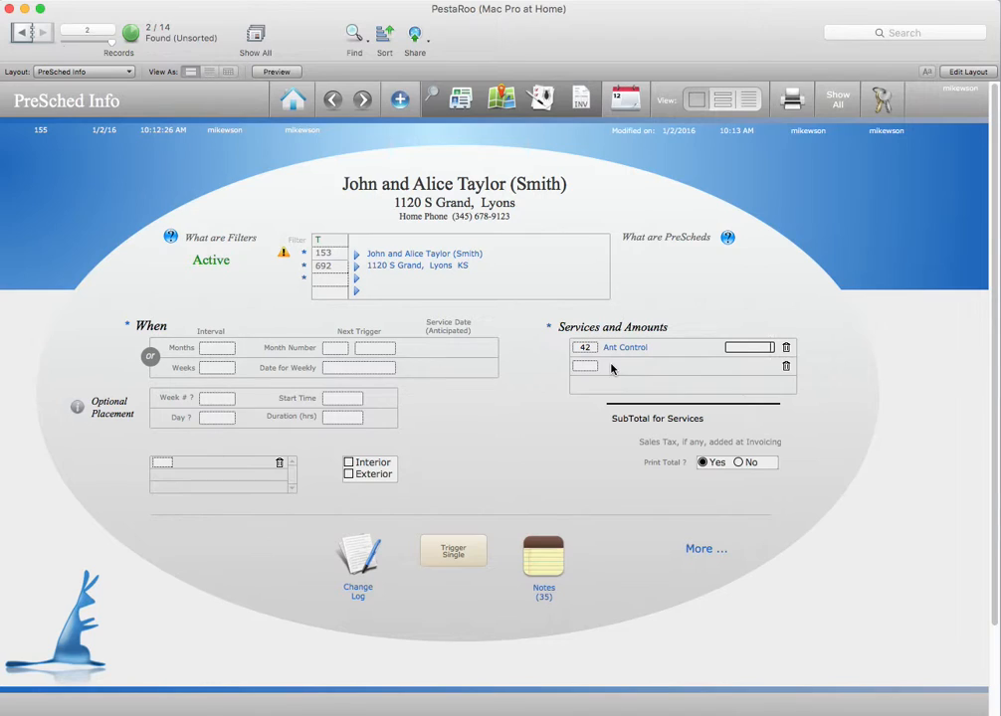
click(159, 463)
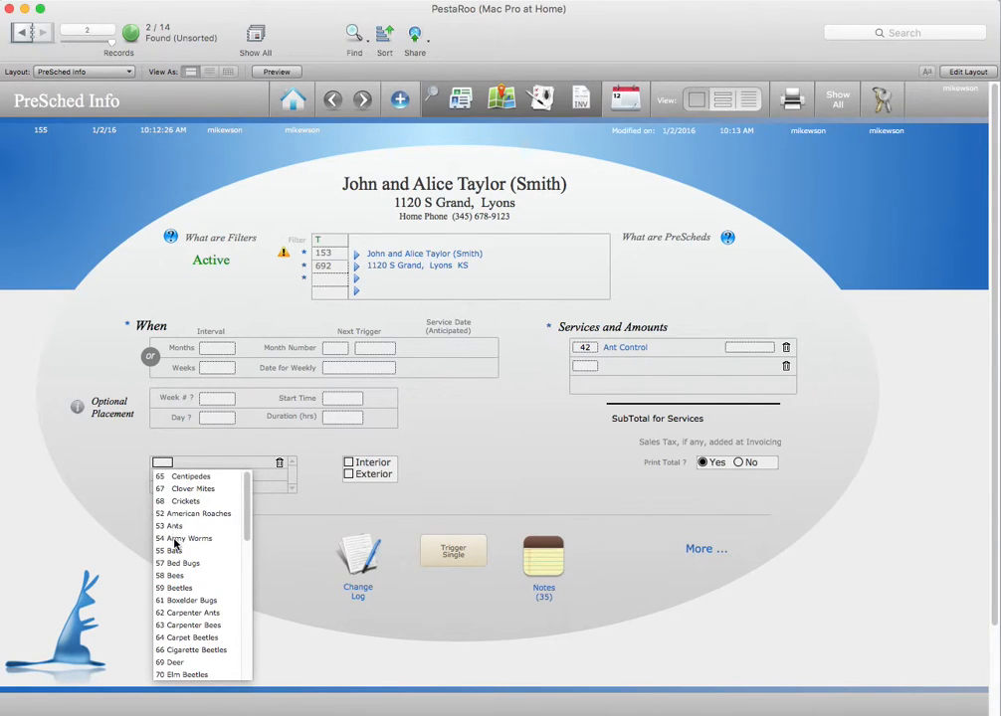
click(174, 527)
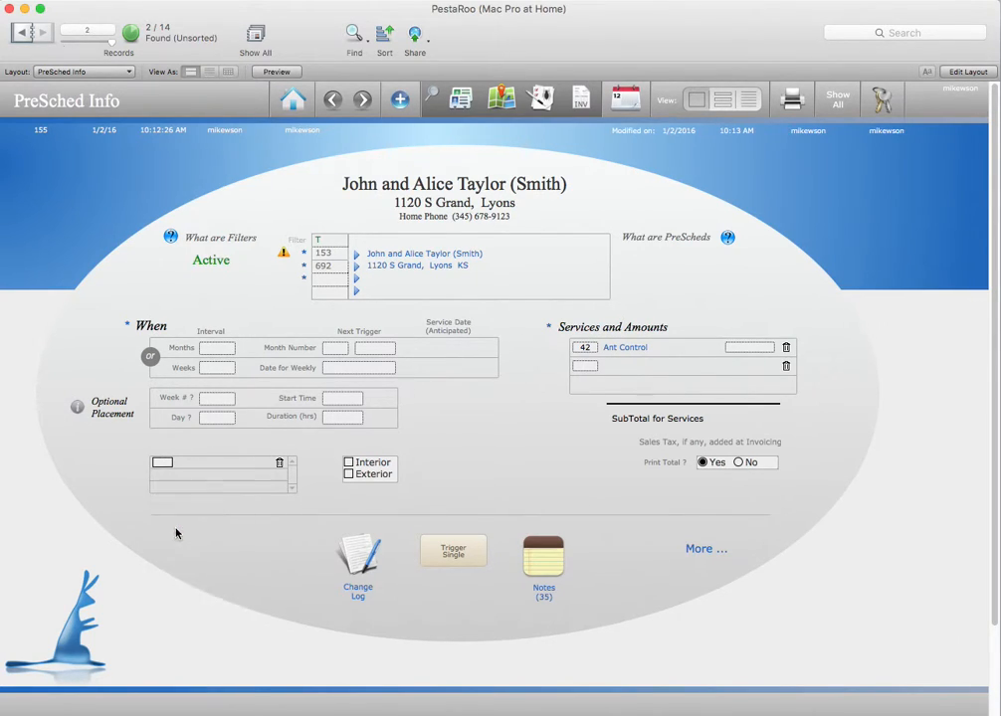
click(348, 464)
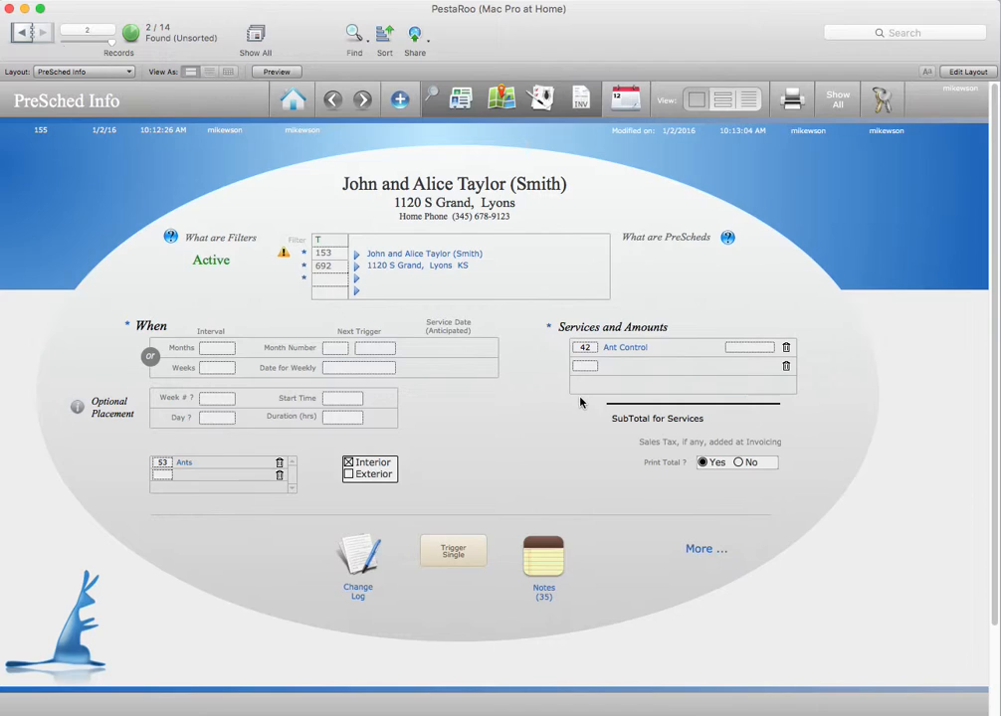
Step: Set the Ant Control service amount to 55.00
click(751, 348)
text(55)
click(831, 387)
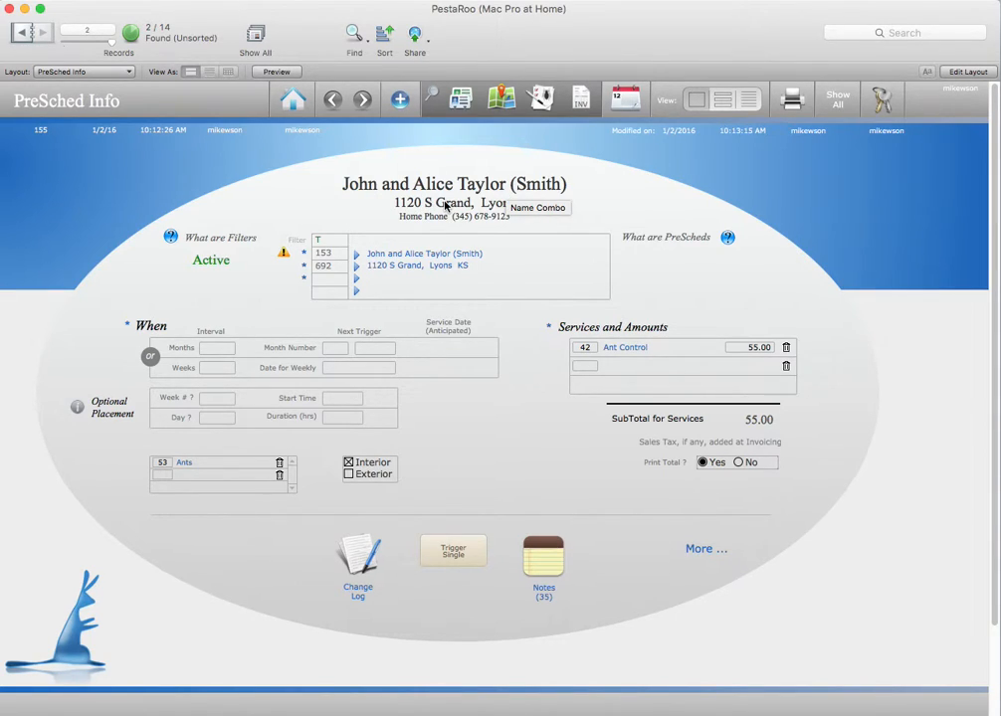
Step: Set the PreSched's recurrence interval to 3 months
click(213, 350)
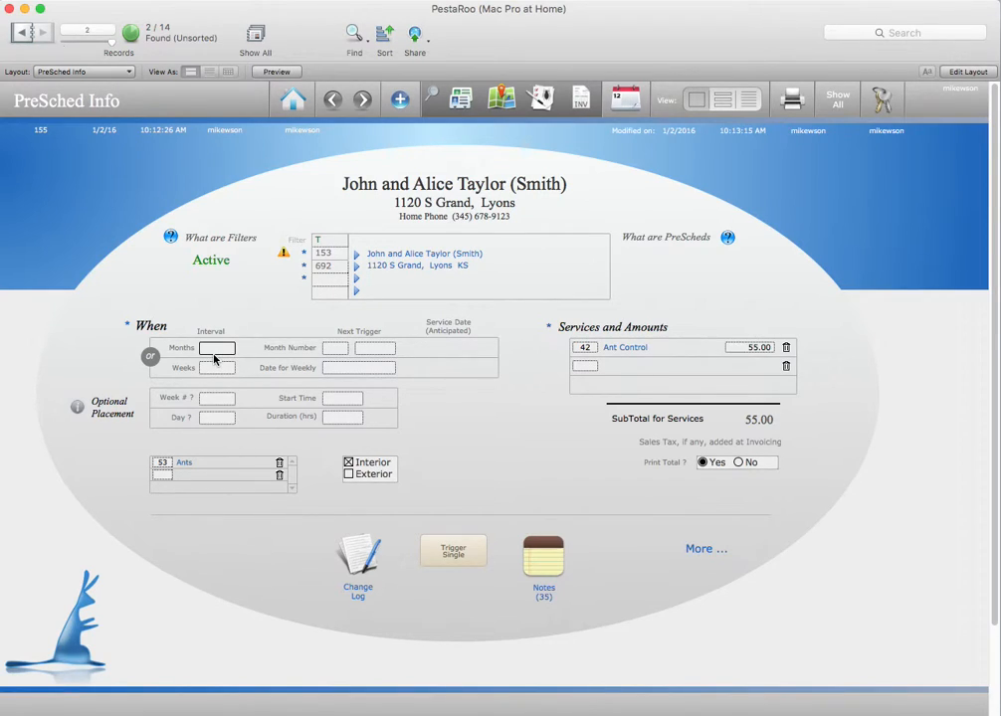
text(1)
key(BackSpace)
text(6)
double_click(205, 349)
text(3)
click(552, 458)
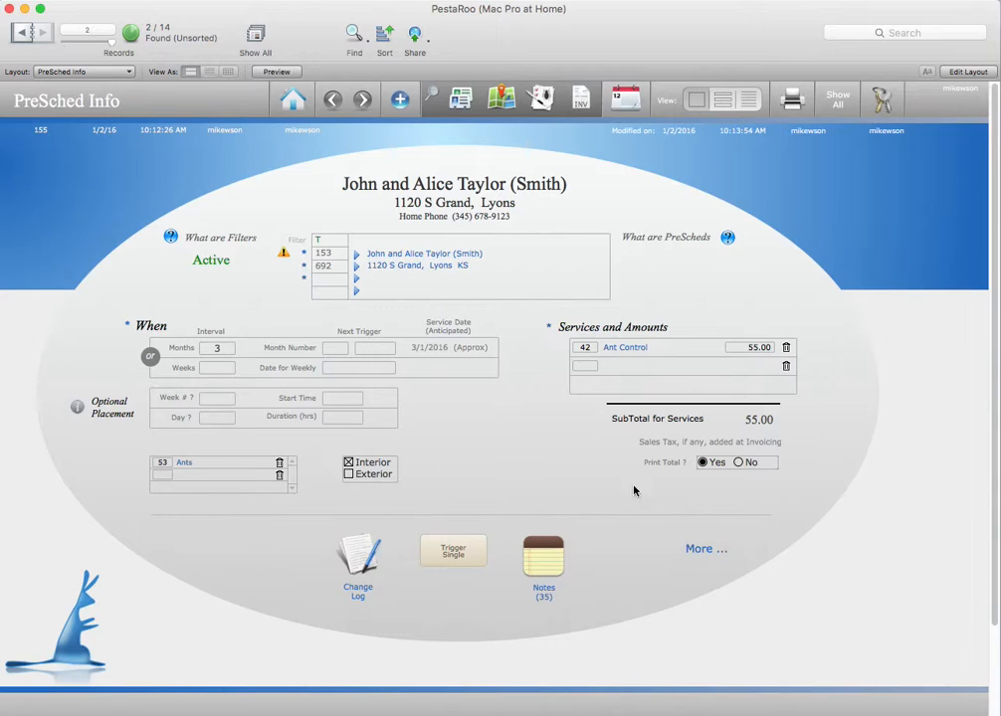
Step: Review the PreSched's additional exclusions, special options and logging settings, and return to its main page
click(707, 551)
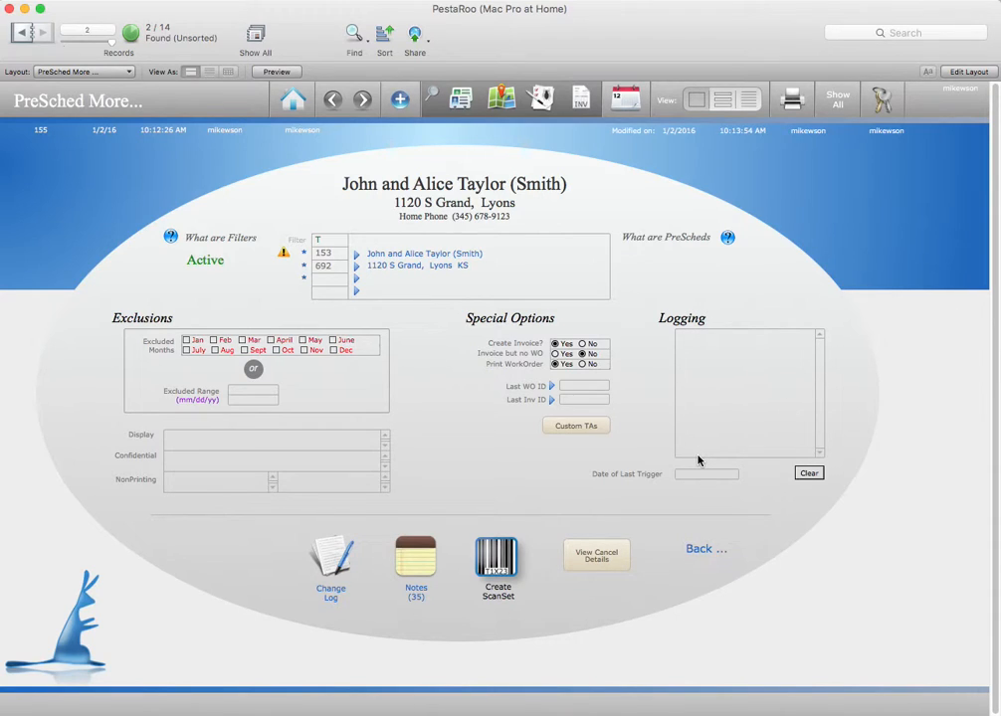
mouse_move(699, 460)
click(704, 549)
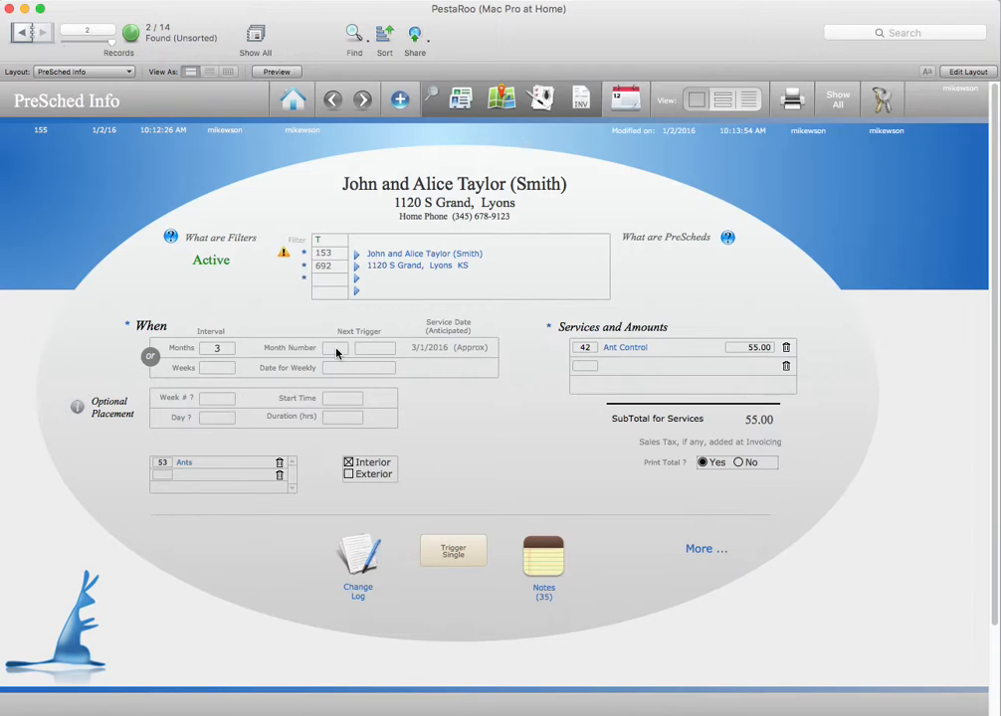
Step: Set the PreSched's next trigger to month 5 of year 2016
mouse_move(337, 352)
mouse_move(337, 353)
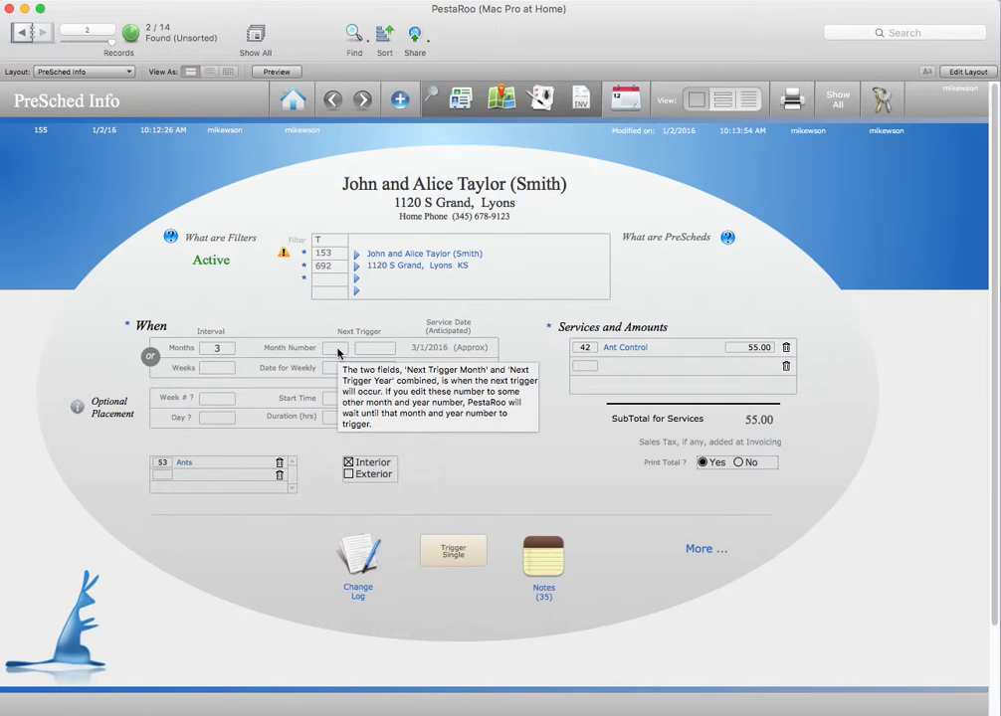
click(337, 348)
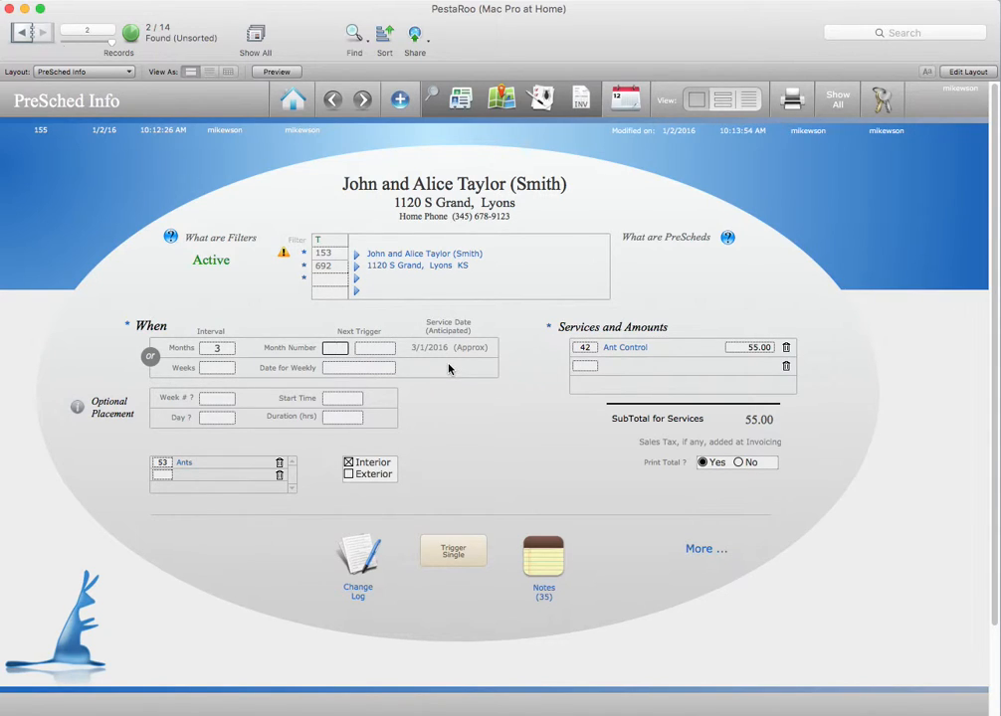
text(5)
click(453, 412)
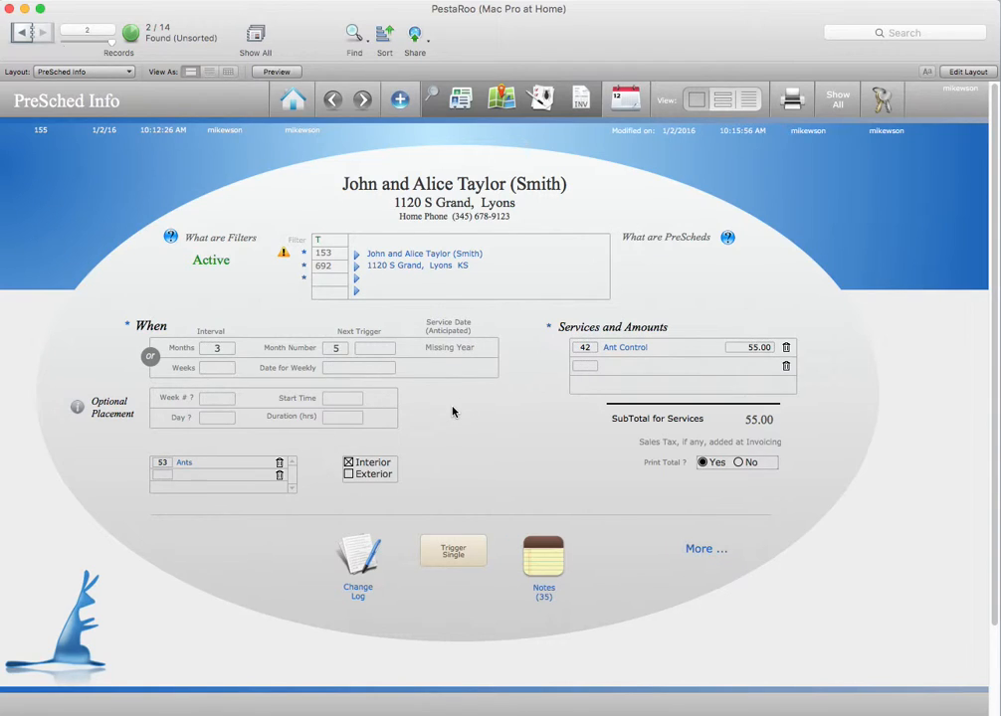
click(386, 351)
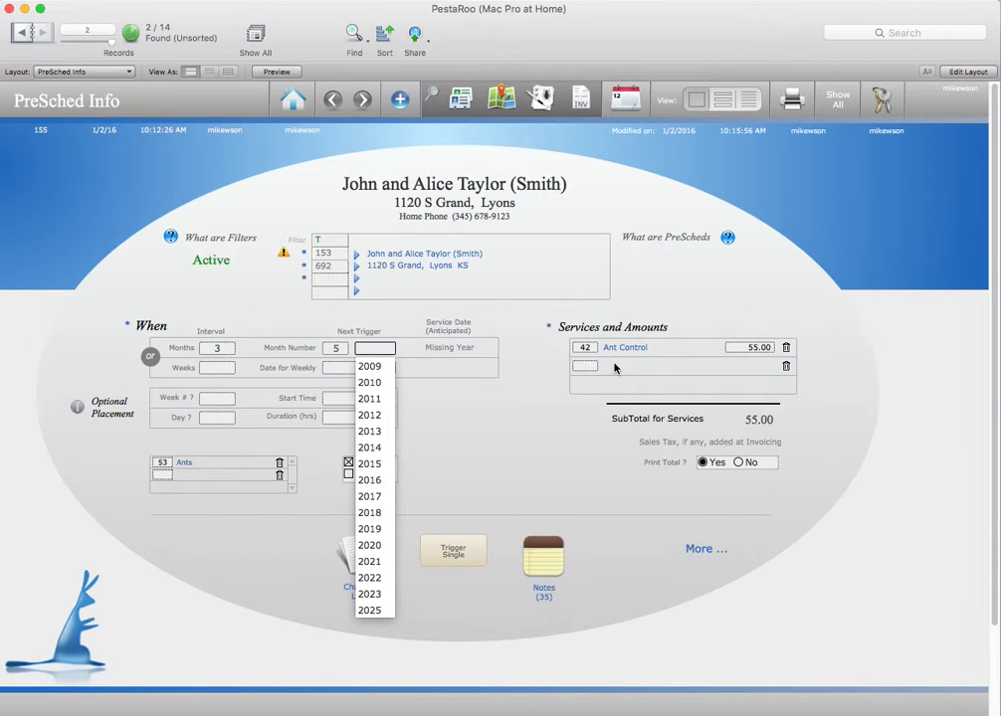
click(369, 480)
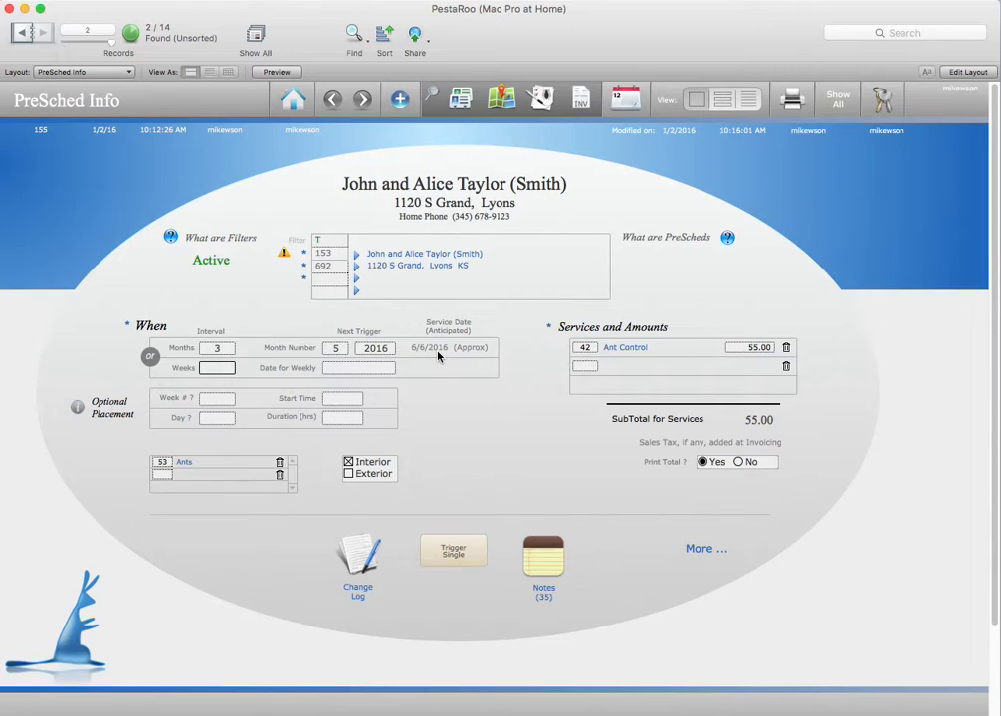
click(440, 419)
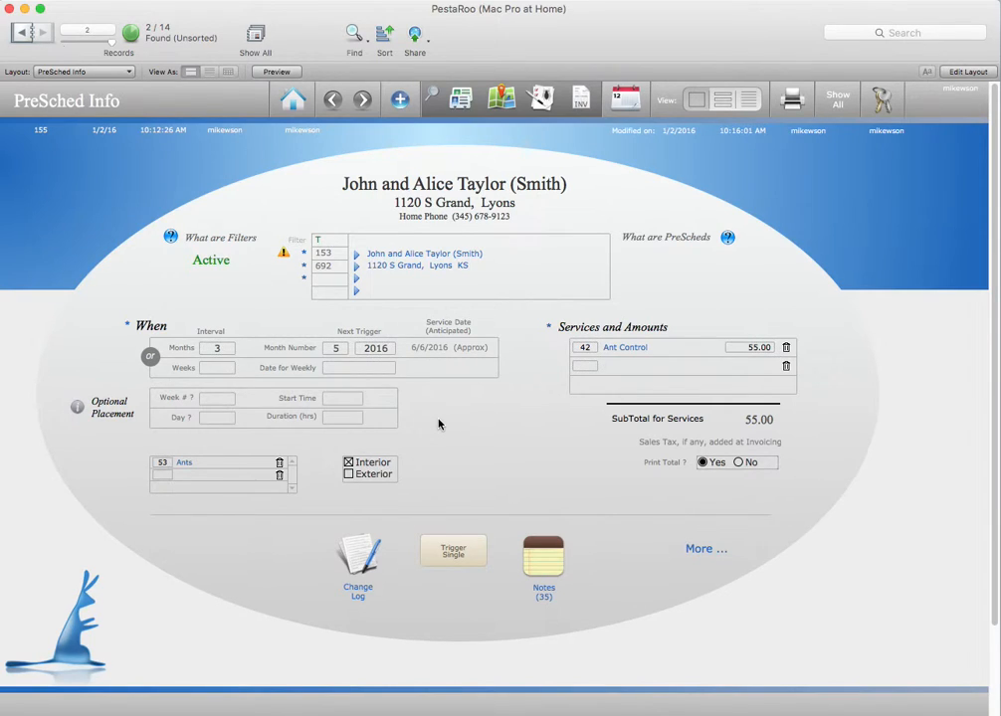